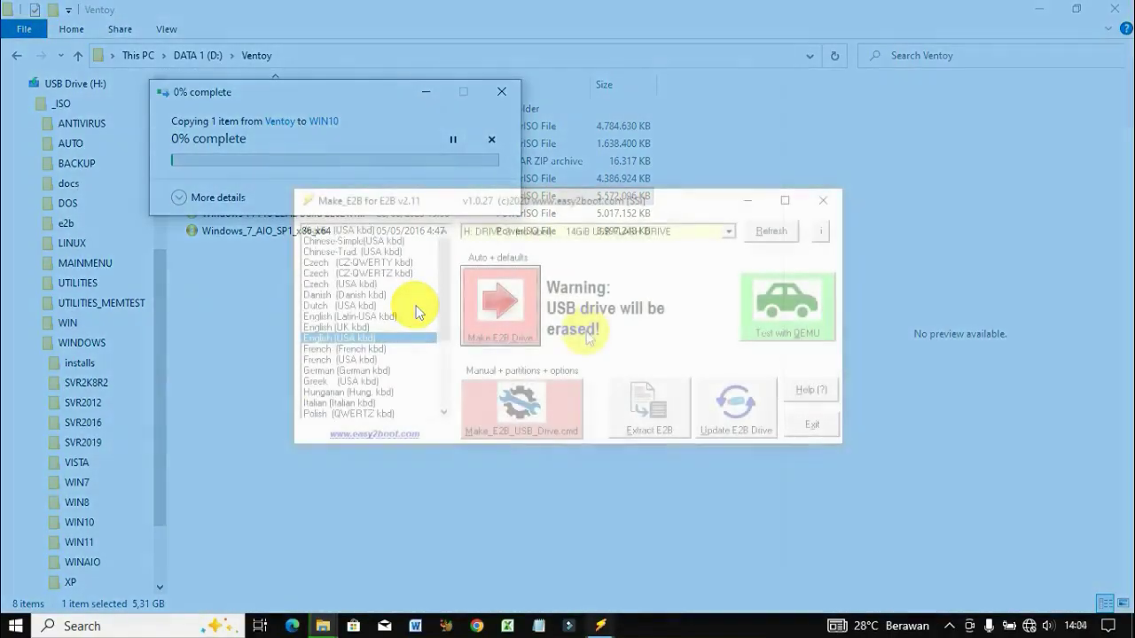
Test the USB drive in QEMU and browse the entries of the Easy2Boot main menu
left_click(774, 321)
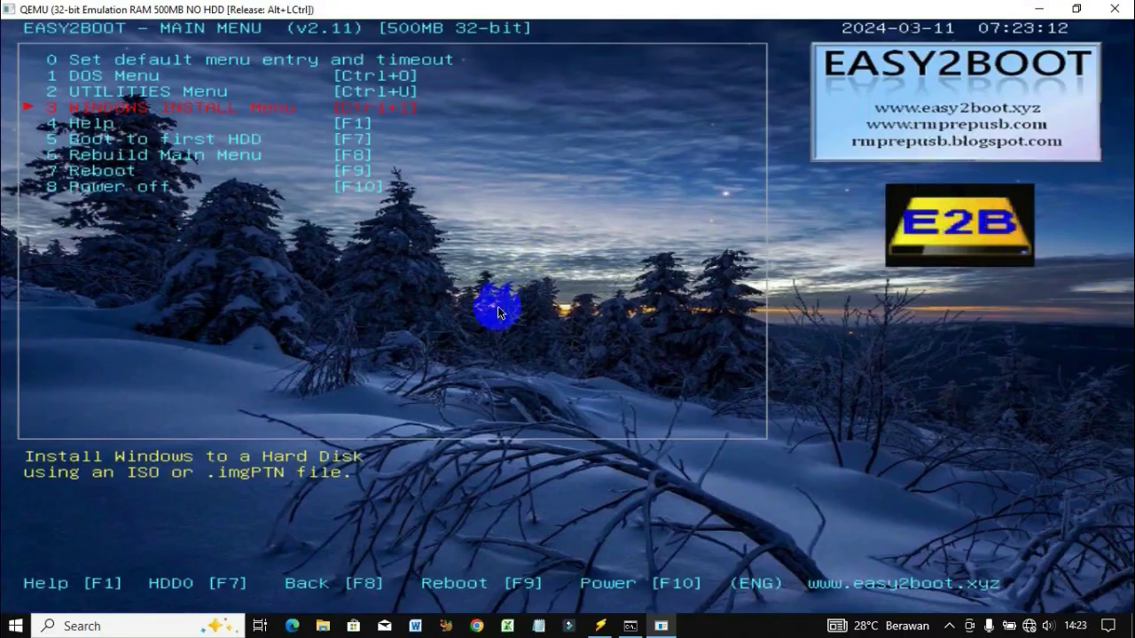
key("Up")
key("Up")
key("Up")
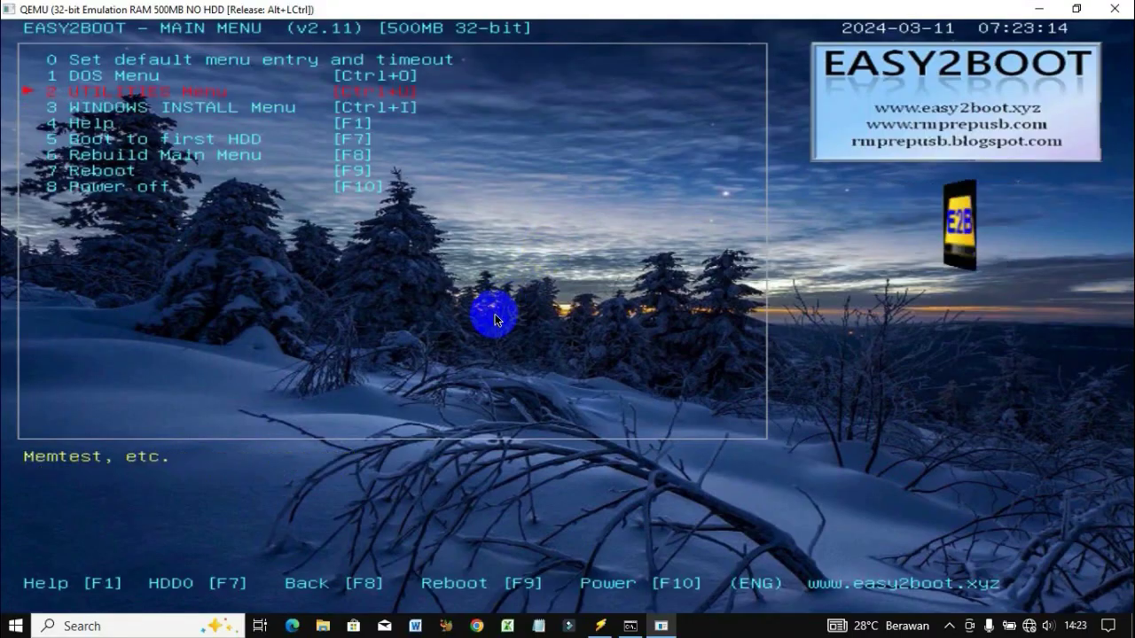
key("Down")
key("Down")
key("Down")
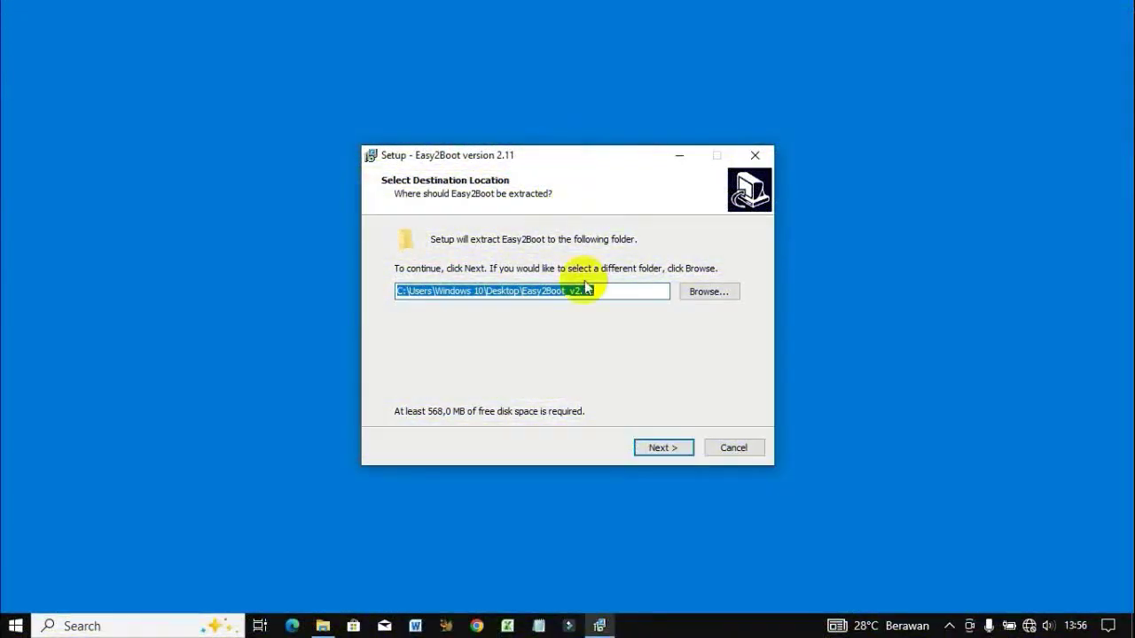
Extract Easy2Boot 2.11 to the proposed desktop folder, and choose English (USA kbd) with the H: DRIVE 2 14GiB flash drive in Make_E2B
left_click(649, 451)
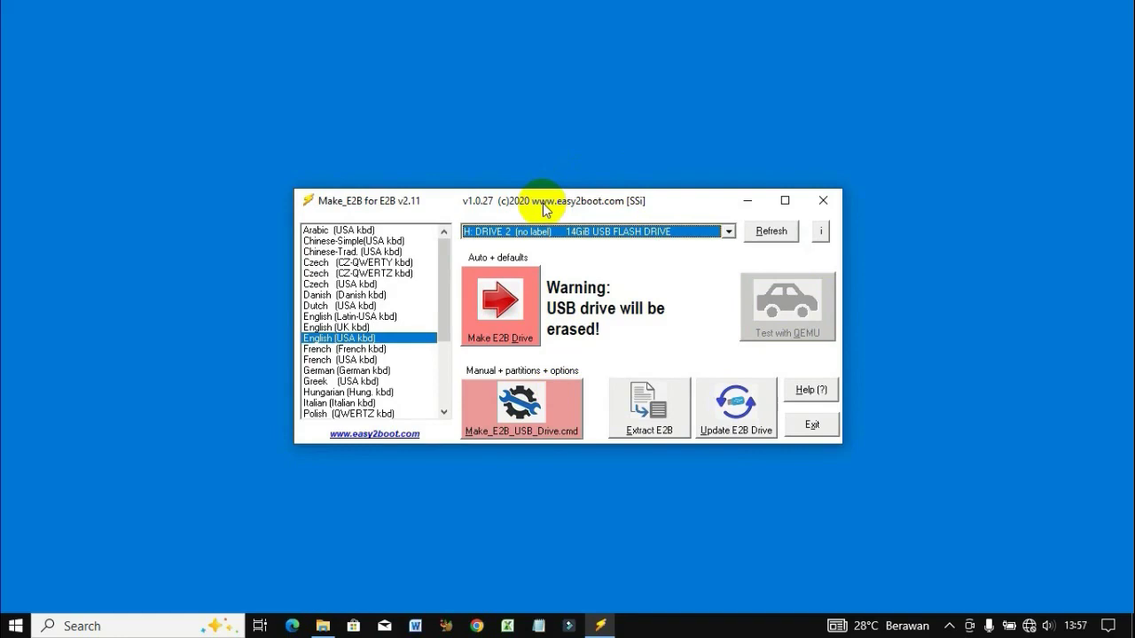
left_click(374, 338)
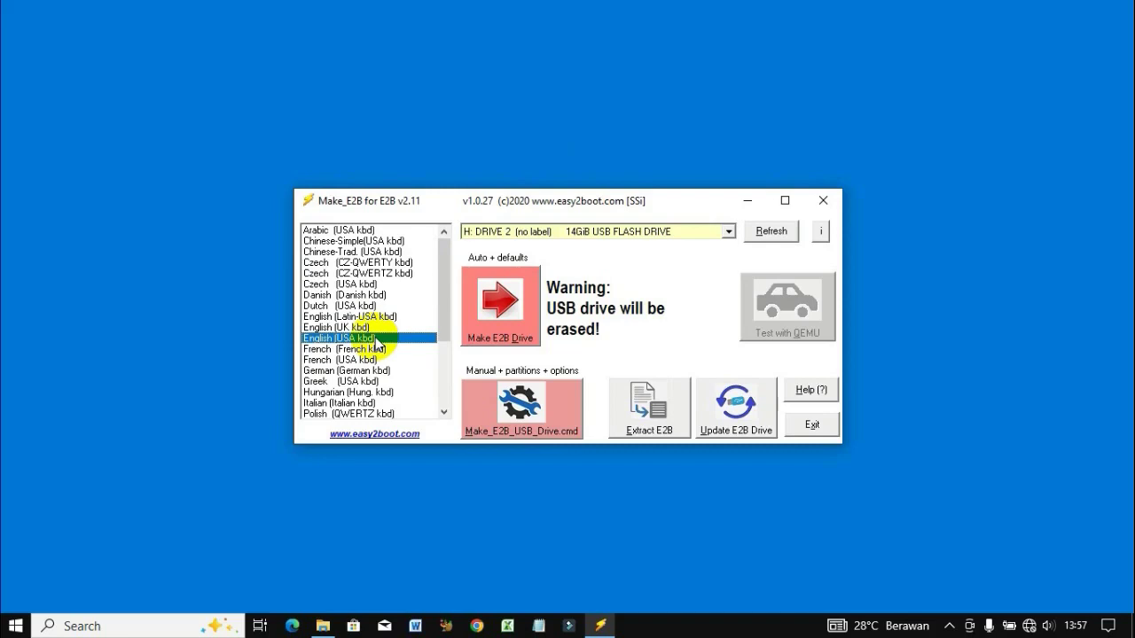
left_click(729, 233)
left_click(729, 231)
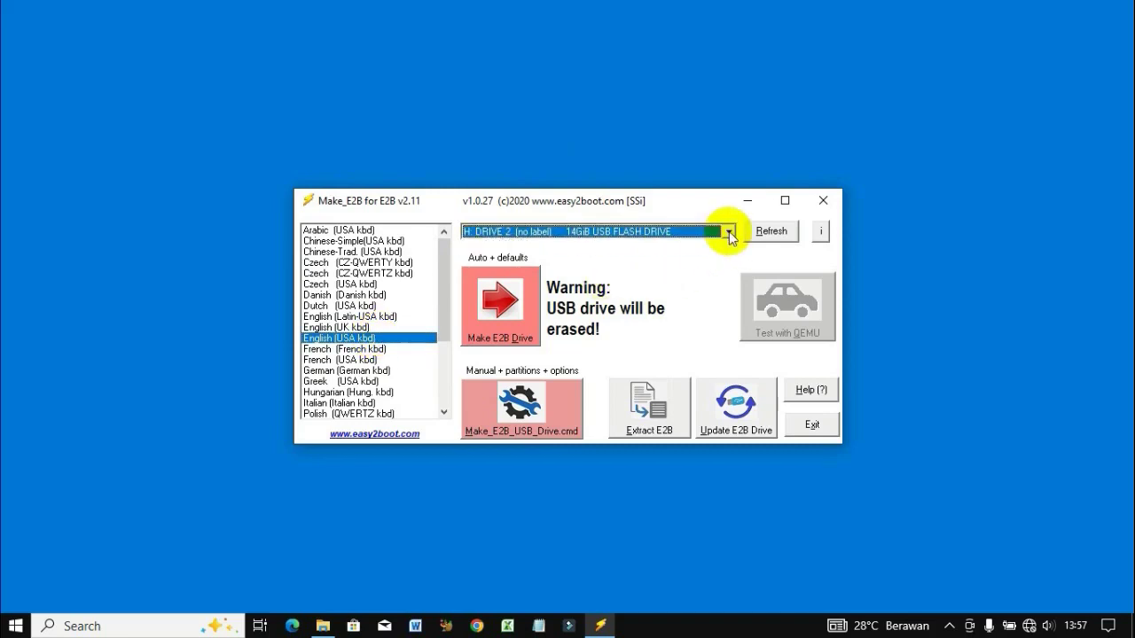
Make the E2B drive on Drive 2 with the automatic defaults, approve erasing all its data, and close the finished script
left_click(513, 306)
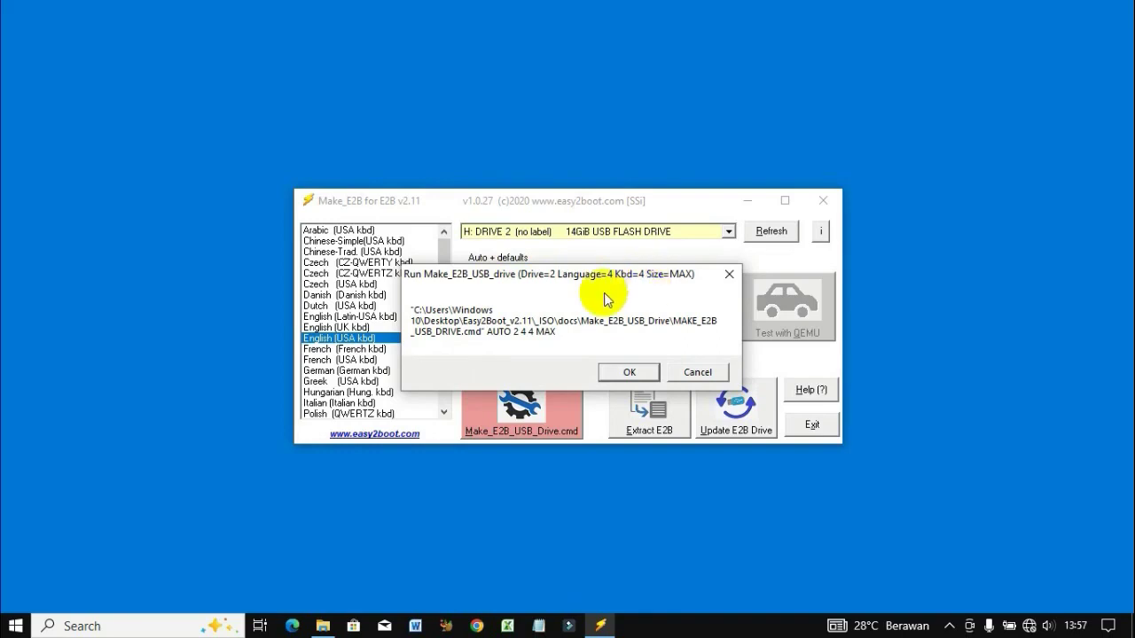
left_click(607, 373)
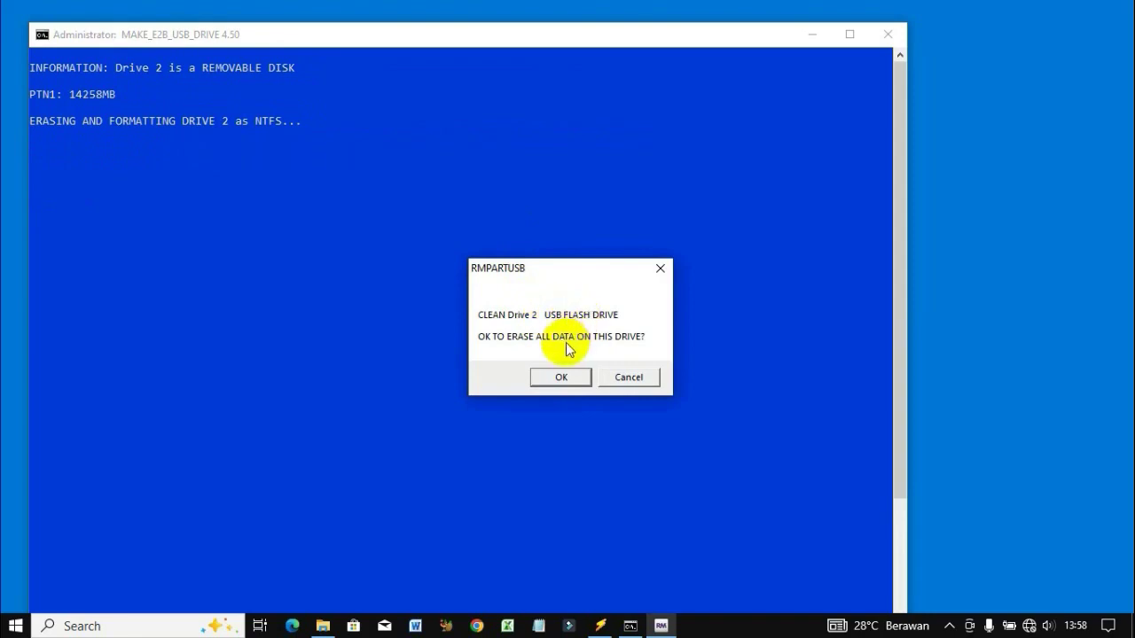
left_click(562, 377)
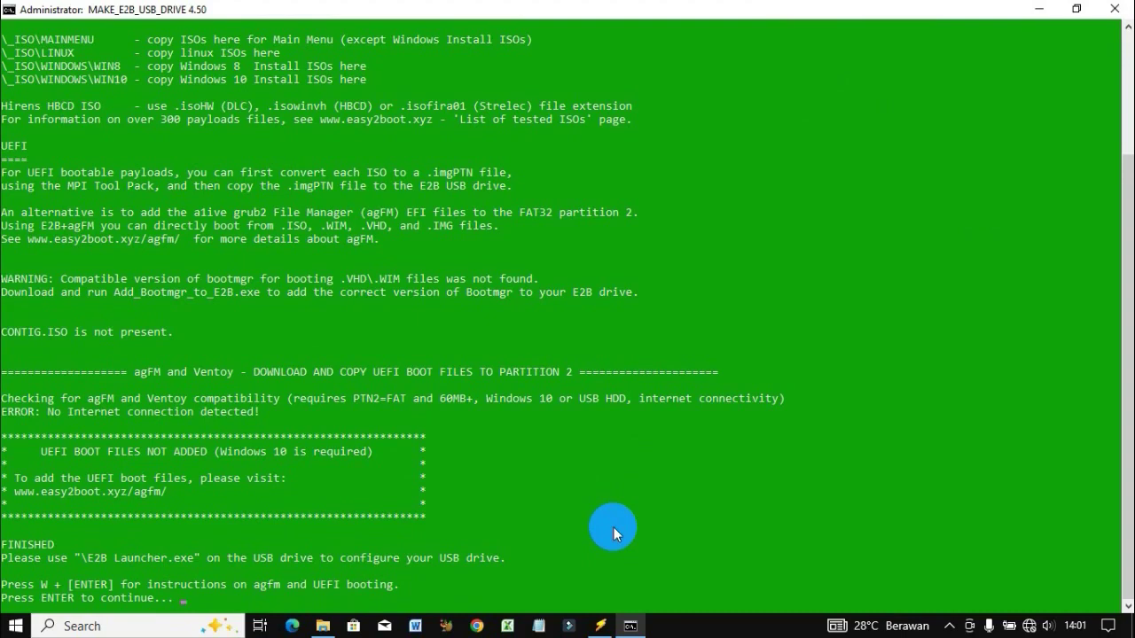
key("Return")
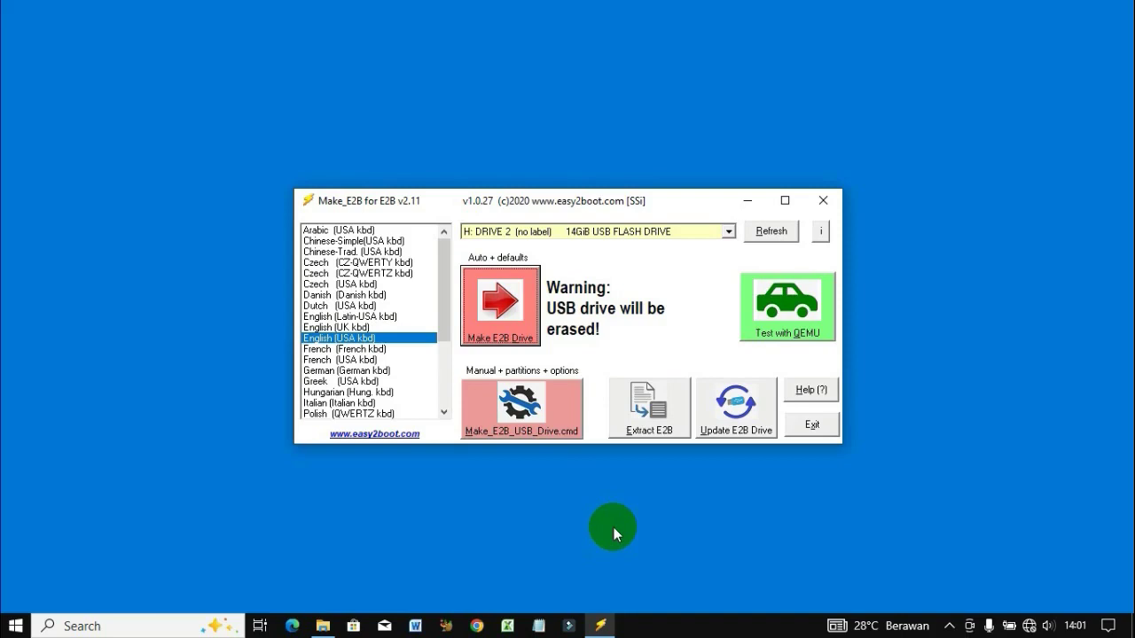
Switch to File Explorer and expand USB Drive (H:) down to the subfolders of _ISO\WINDOWS, widening the folder tree
left_click(326, 626)
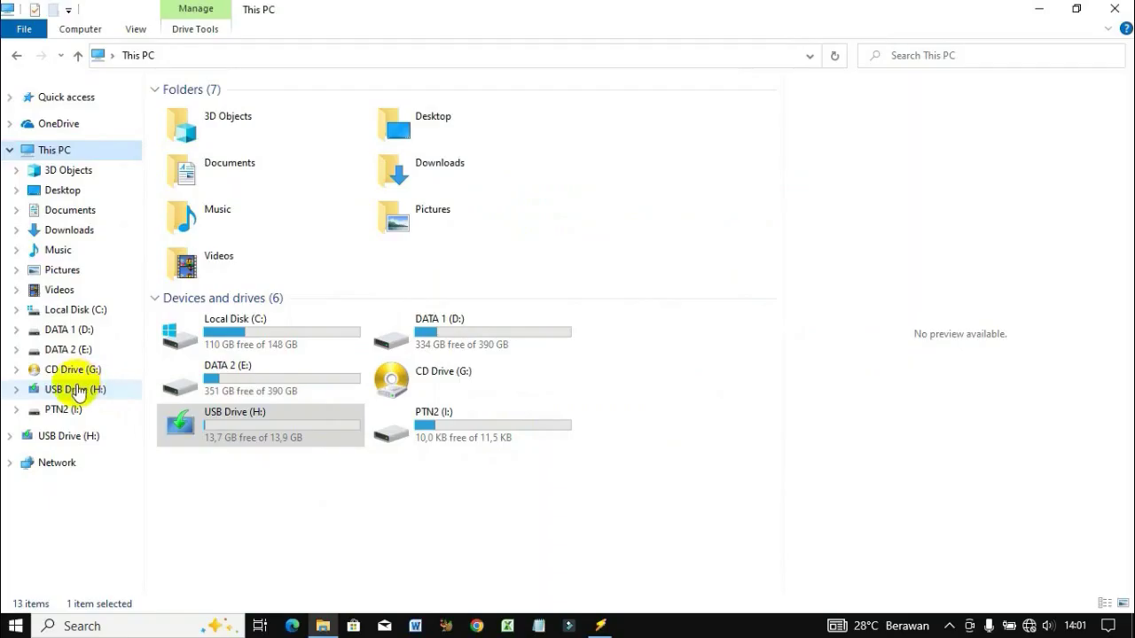
left_click(76, 390)
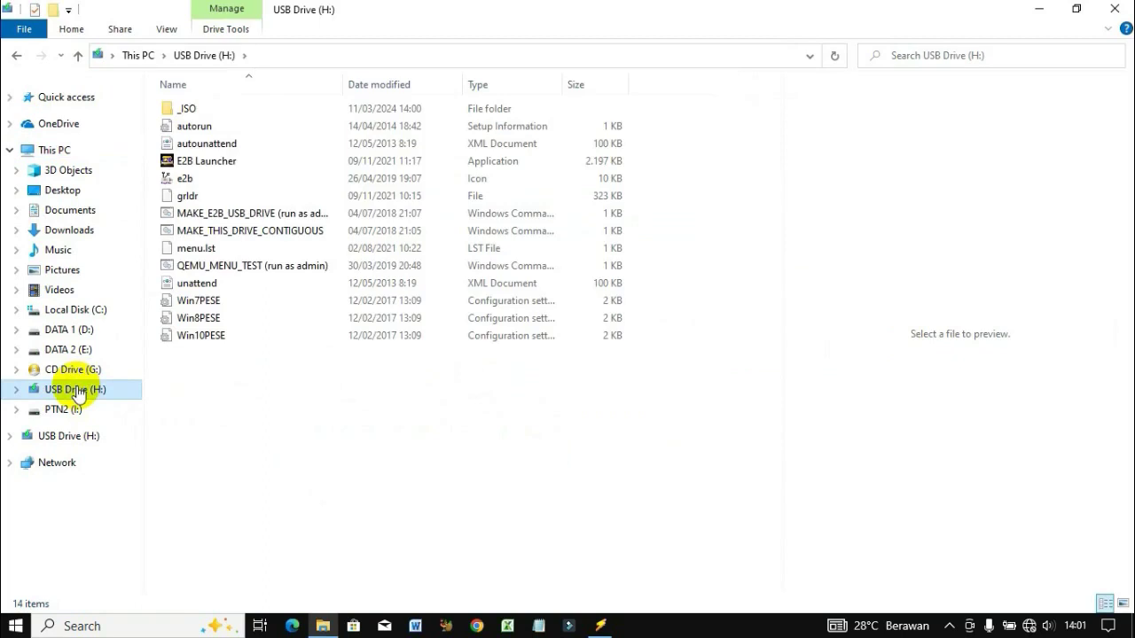
left_click(17, 390)
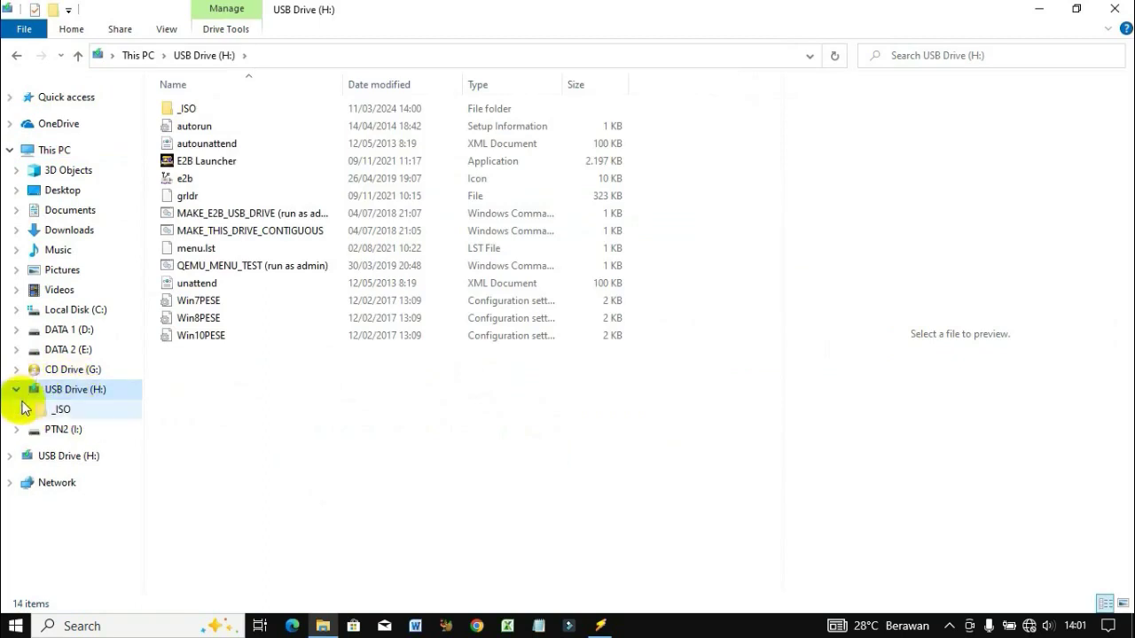
left_click(23, 409)
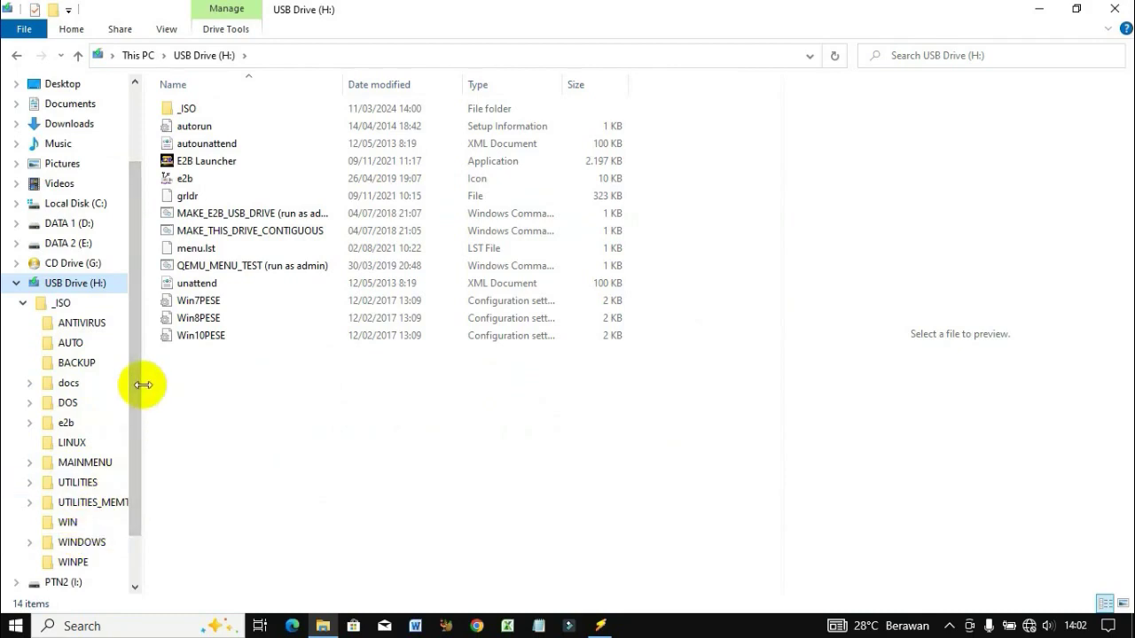
left_click_drag(143, 384, 168, 394)
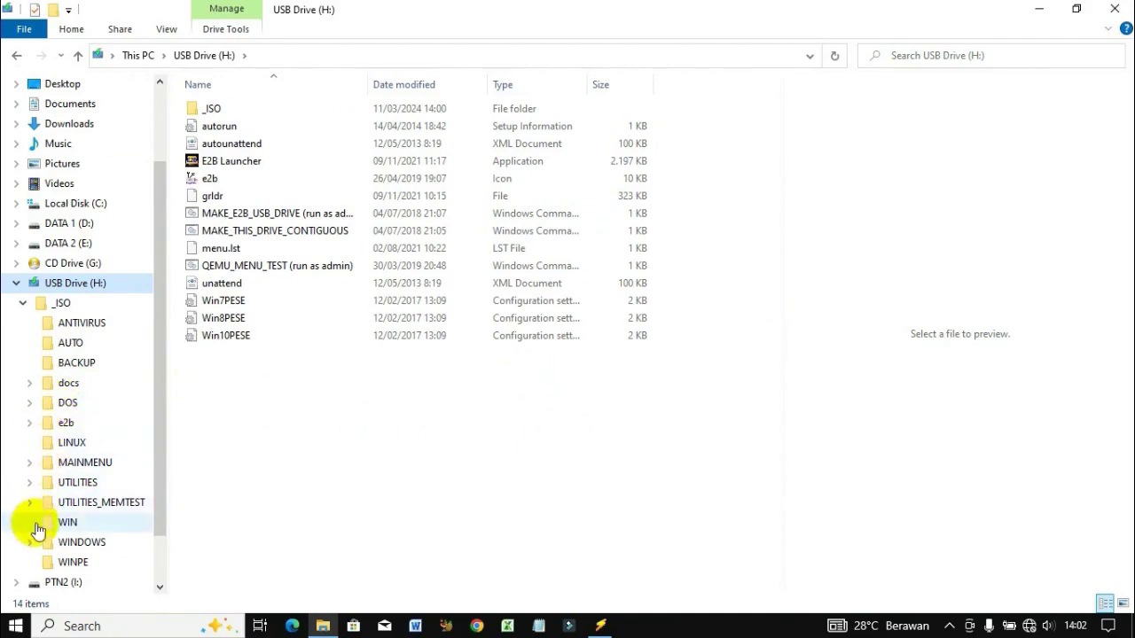
left_click(74, 543)
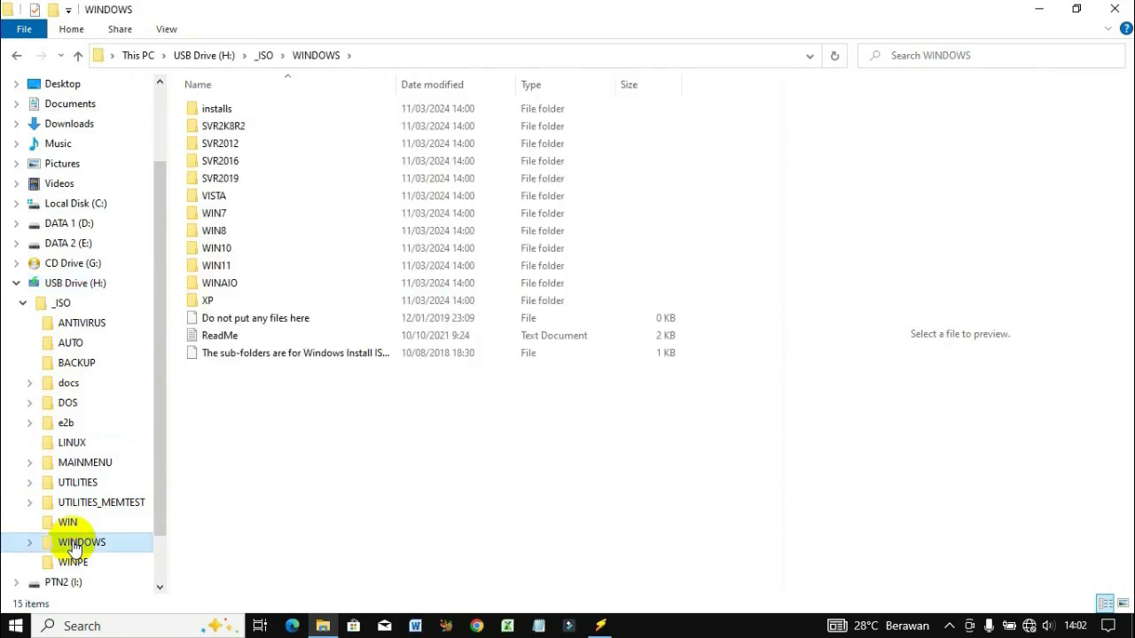
left_click(30, 542)
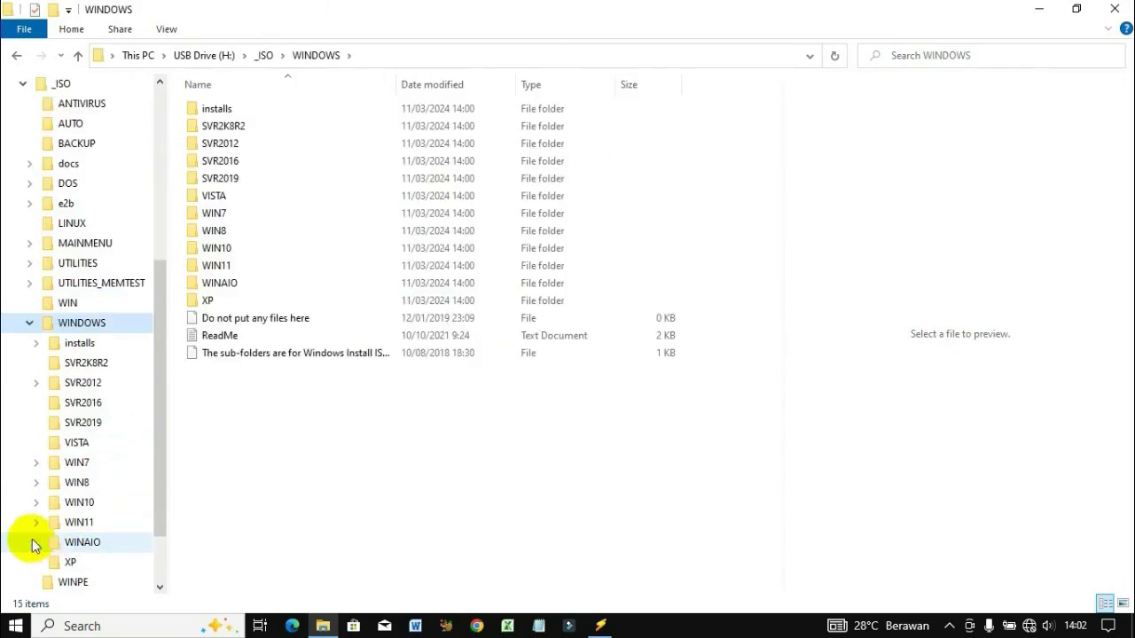
Look through the WIN10, WIN11, WINAIO and WIN7 folders under _ISO\WINDOWS on the USB drive
left_click(79, 503)
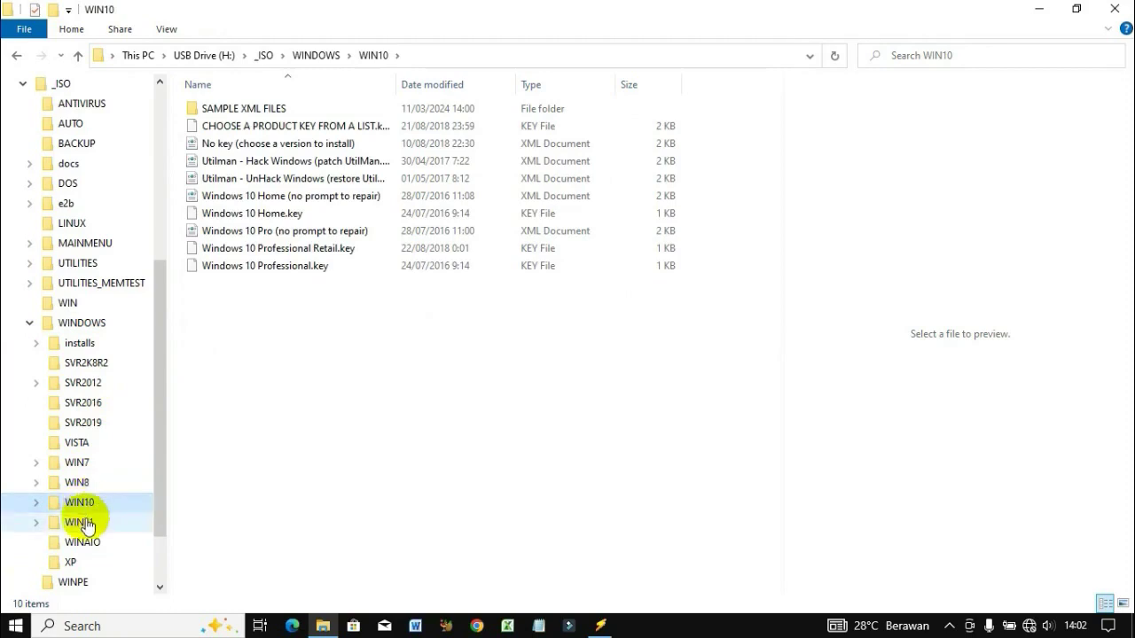
left_click(86, 524)
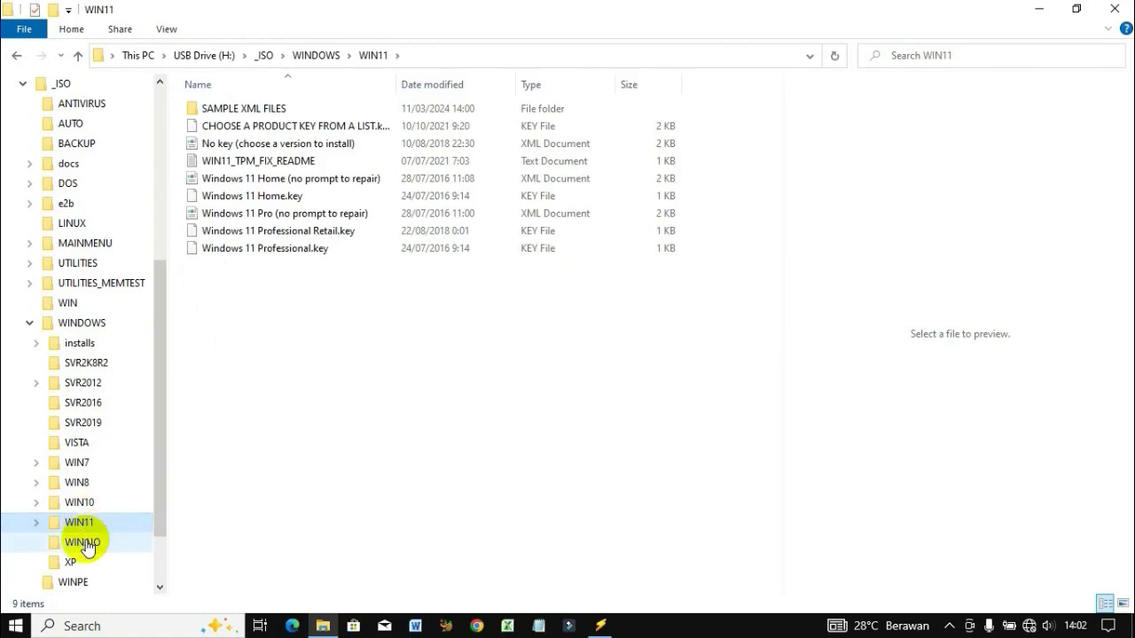
left_click(87, 543)
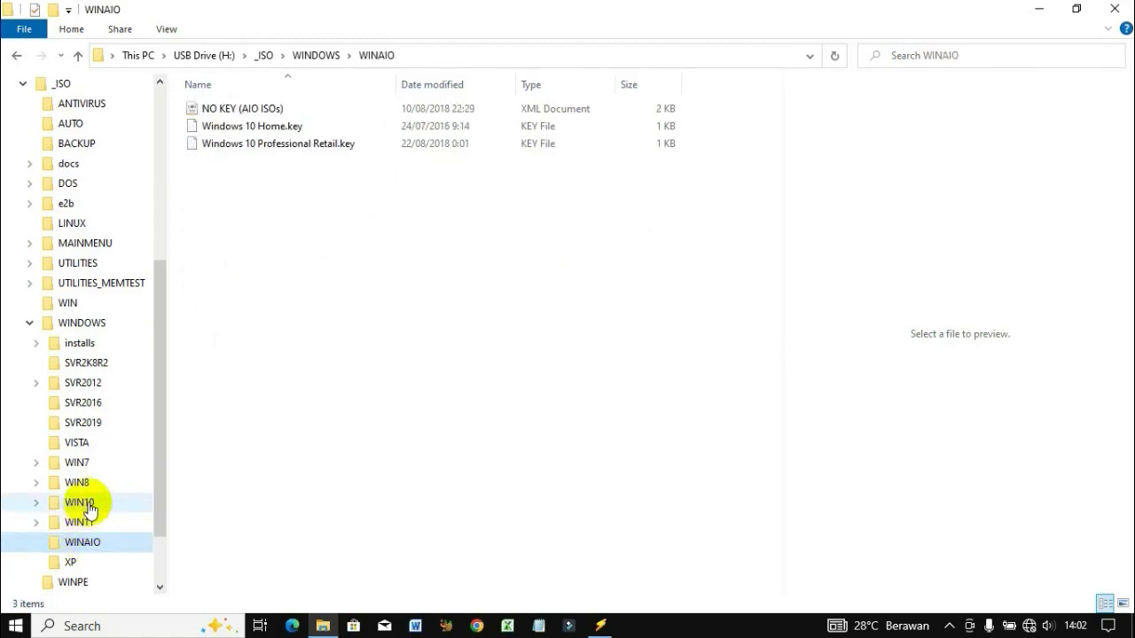
left_click(83, 504)
left_click(90, 467)
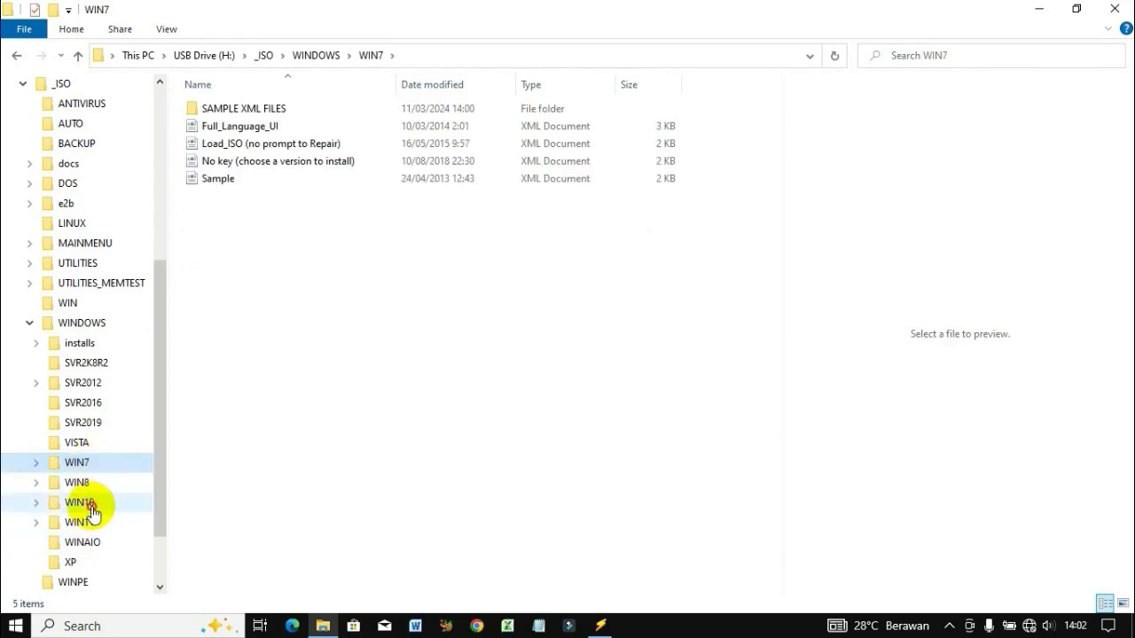
left_click(93, 509)
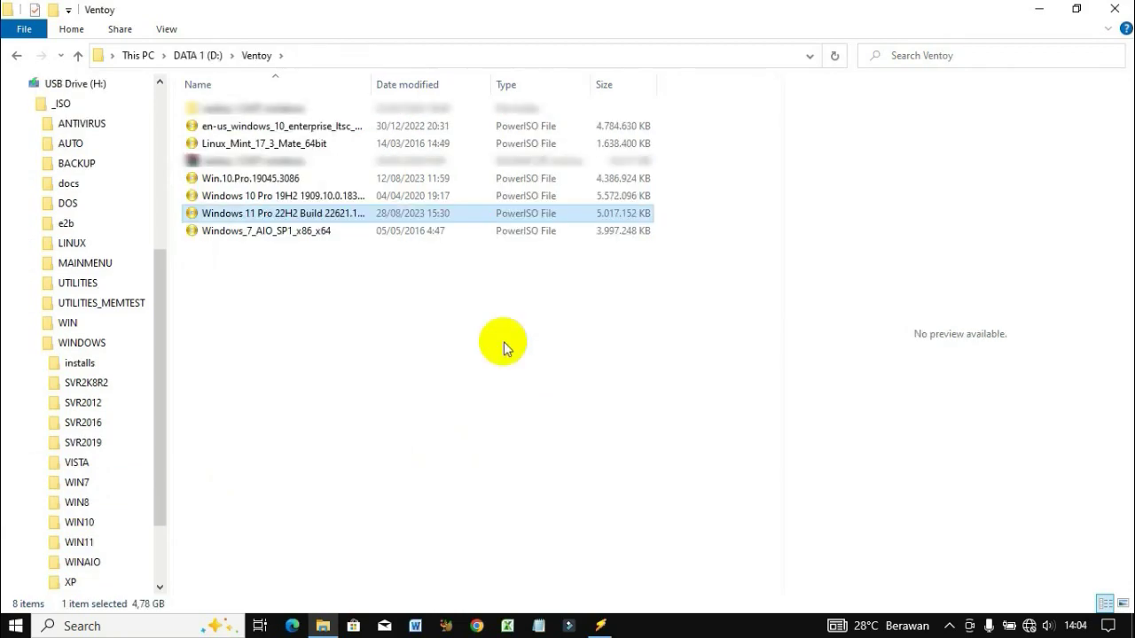
Look over the Windows and Linux ISO files in the Ventoy folder on DATA 1 (D:)
left_click(341, 195)
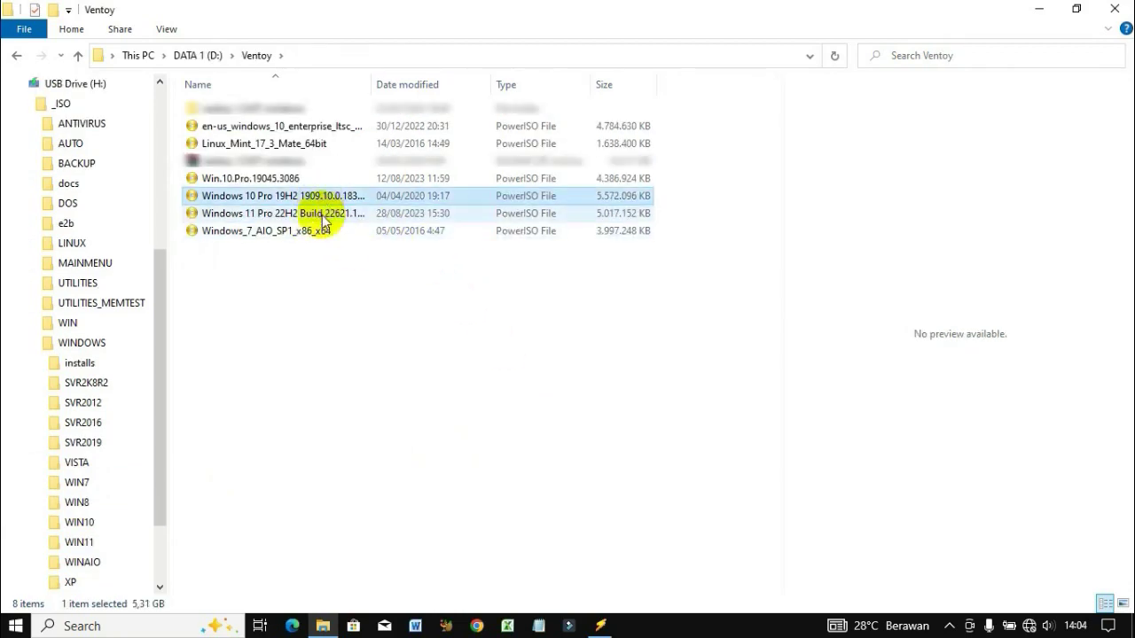
left_click(324, 214)
left_click(321, 233)
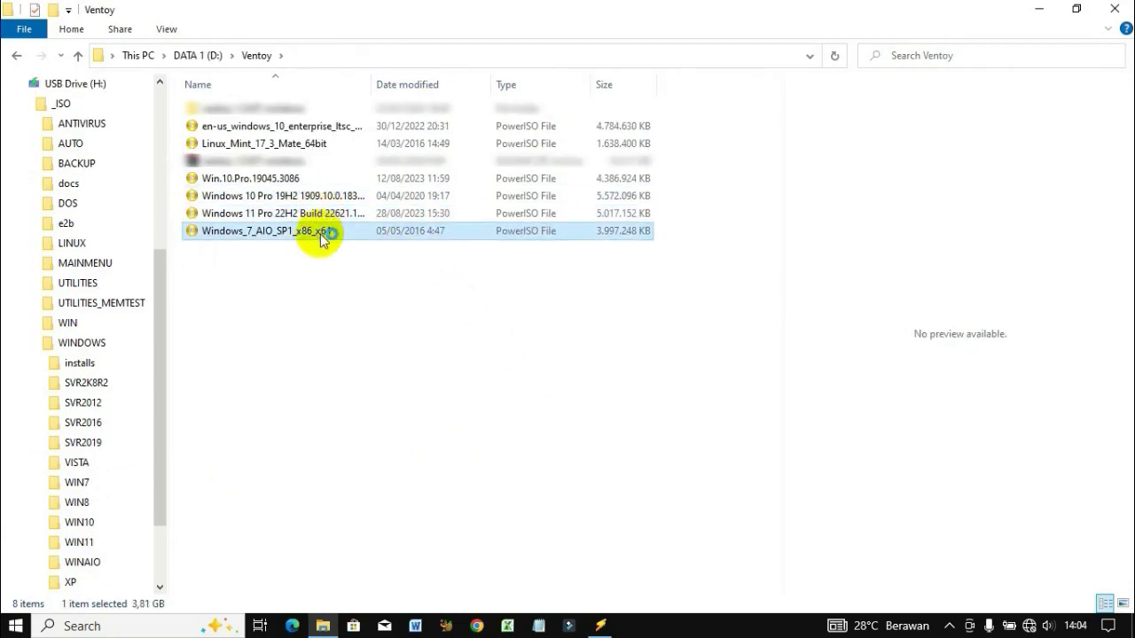
left_click(262, 146)
left_click(269, 126)
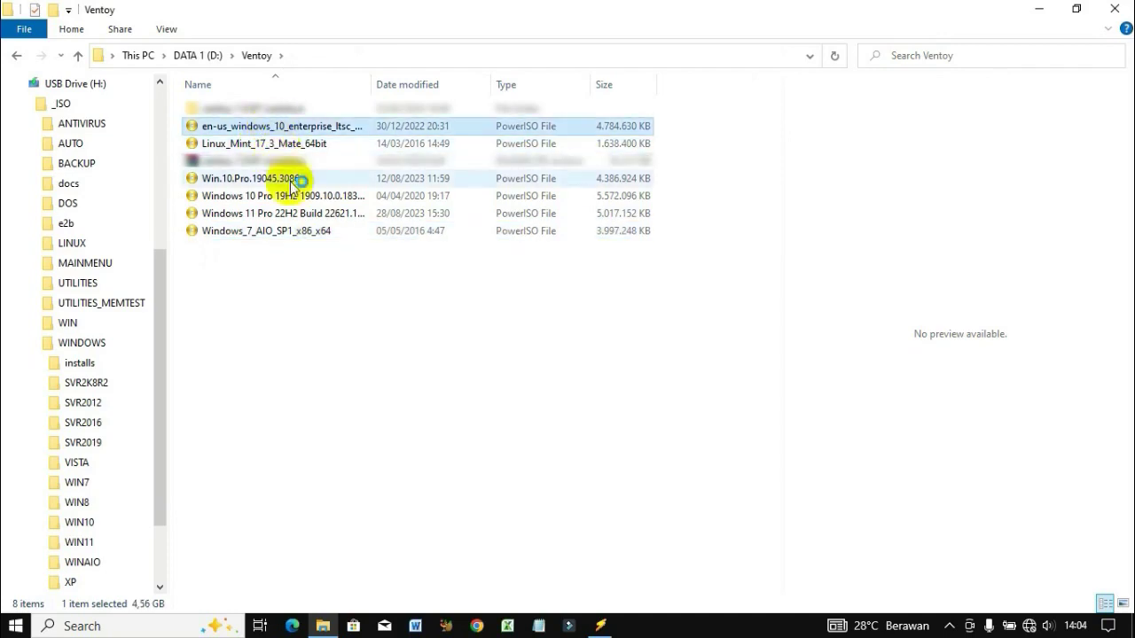
left_click(329, 218)
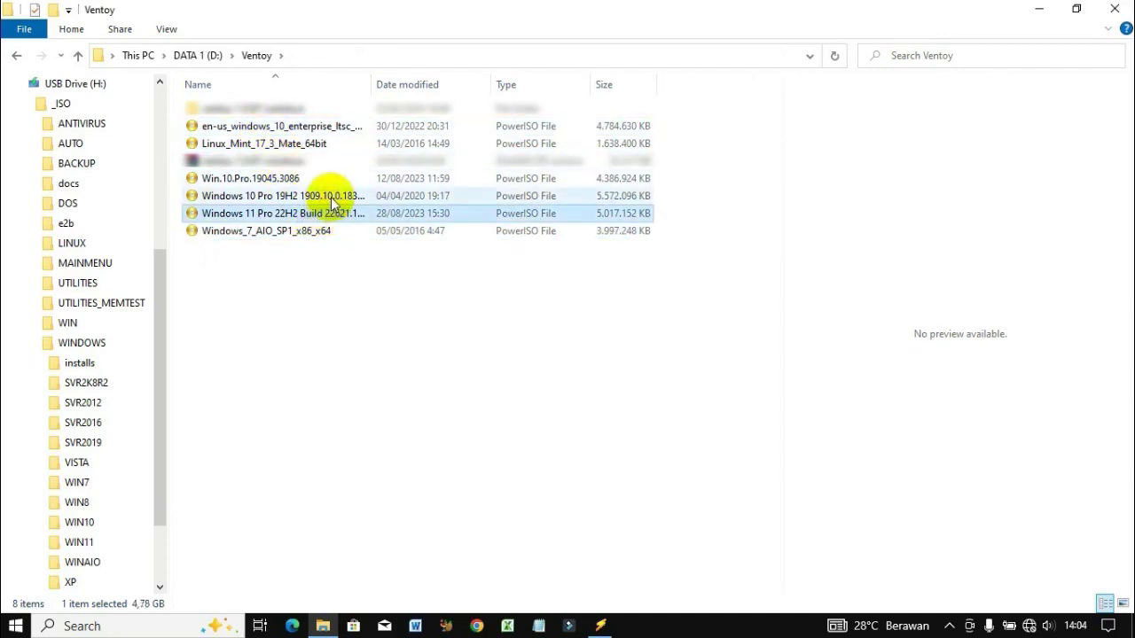
Copy the Windows 10 Pro 19H2 1909 ISO into the USB drive's WIN10 folder, check it there, and close File Explorer
left_click(316, 197)
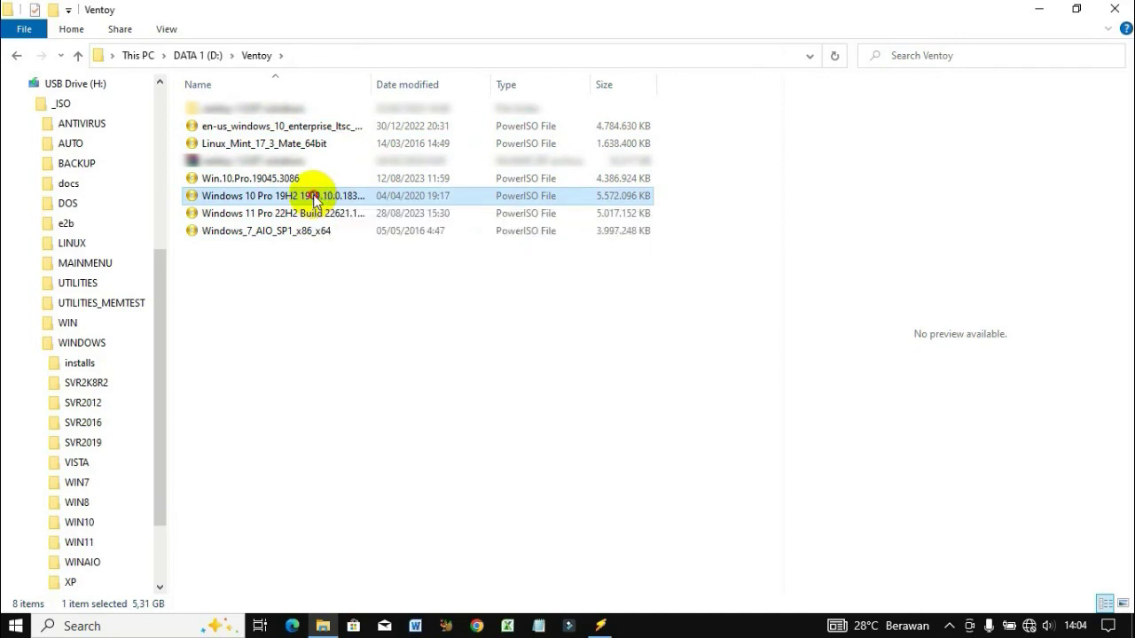
left_click_drag(312, 202, 145, 520)
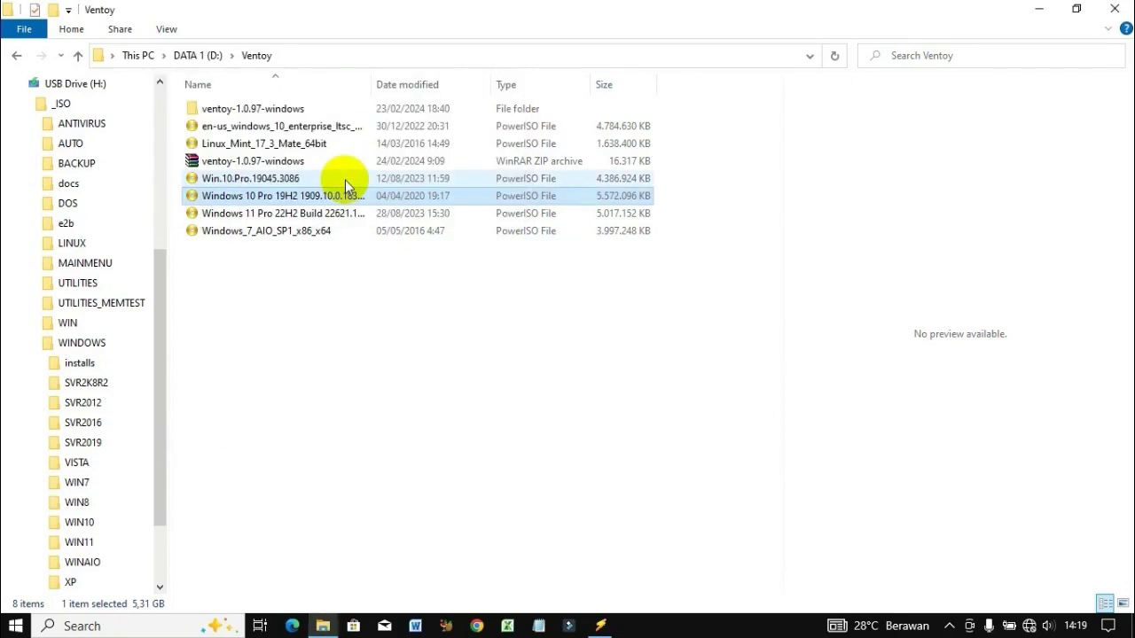
left_click(483, 445)
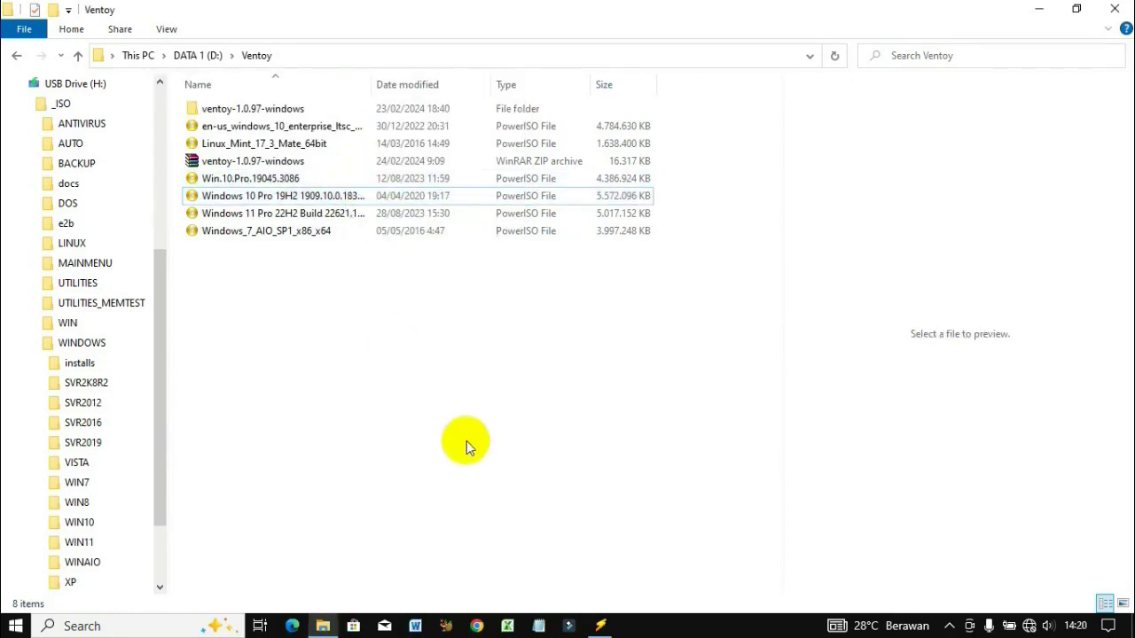
left_click(79, 523)
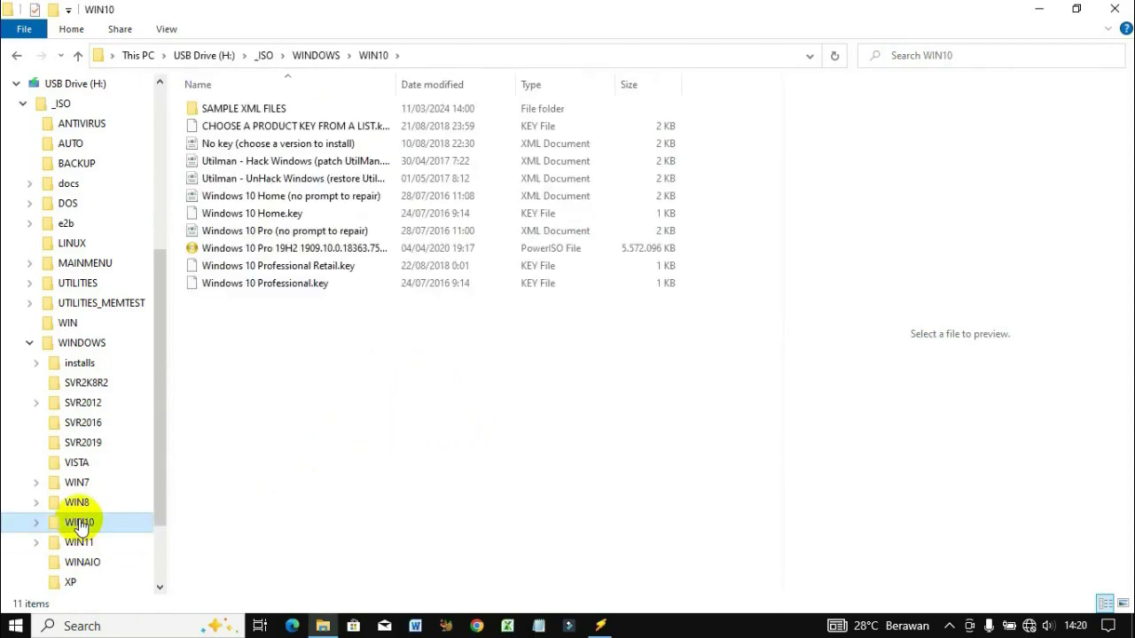
left_click(202, 248)
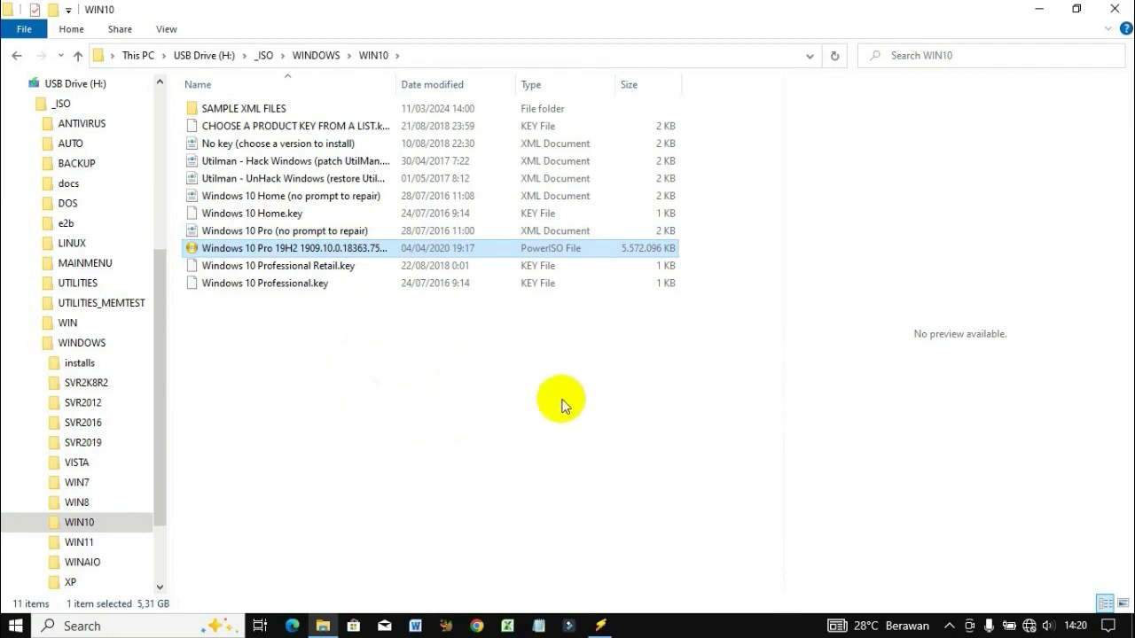
left_click(1113, 9)
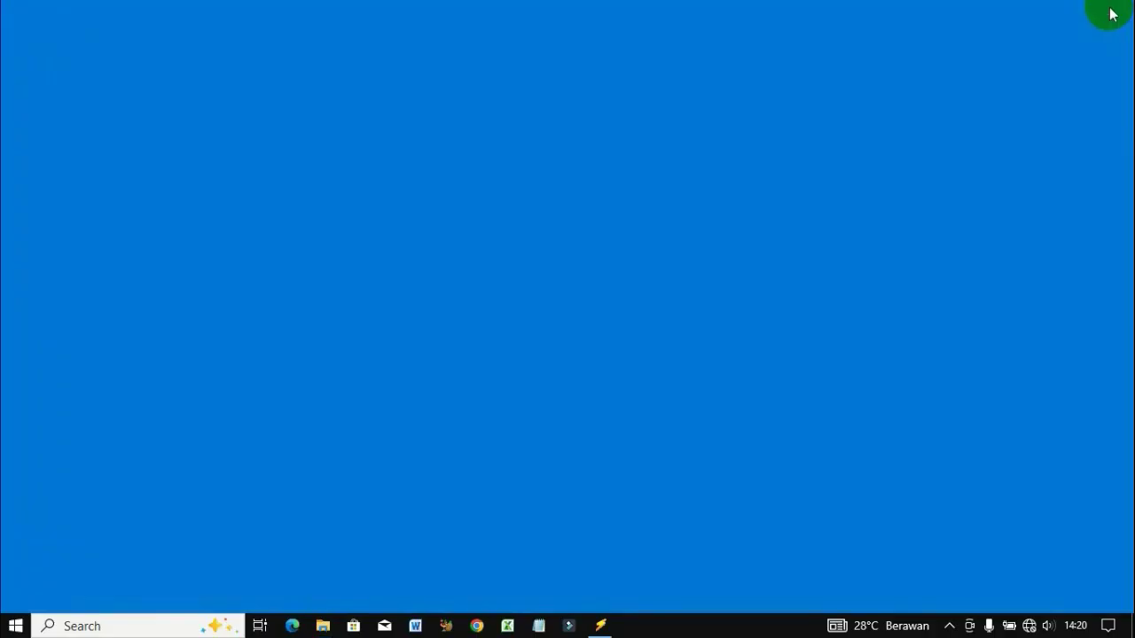
Switch back to Make_E2B, test drive H: with QEMU, and step through the boot menu, ending on the WINDOWS INSTALL Menu entry
left_click(603, 626)
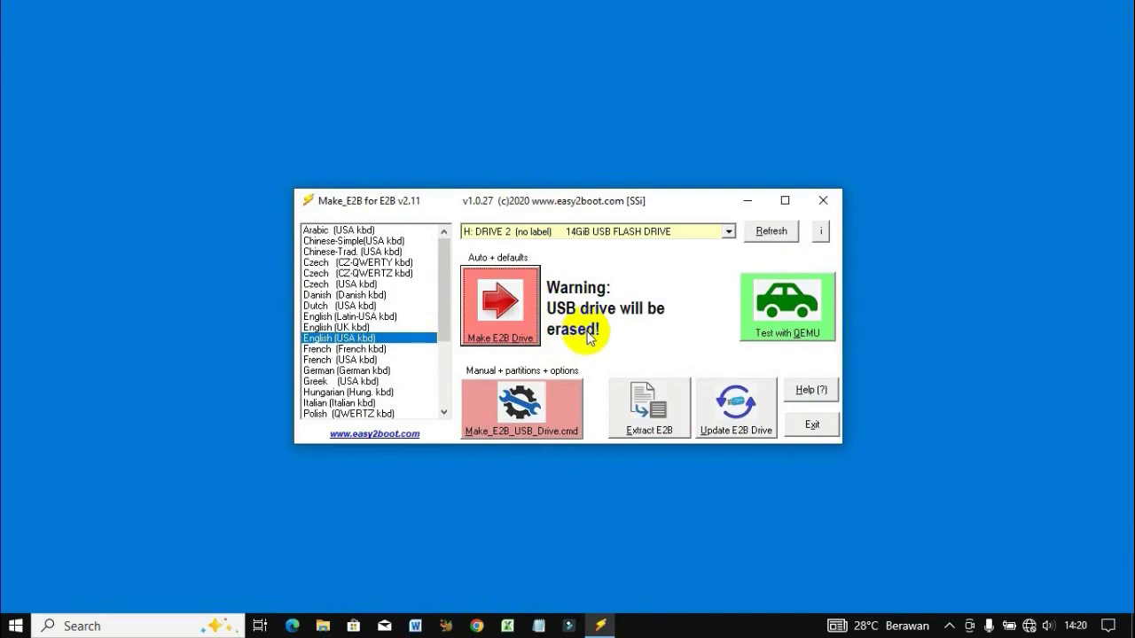
left_click(803, 323)
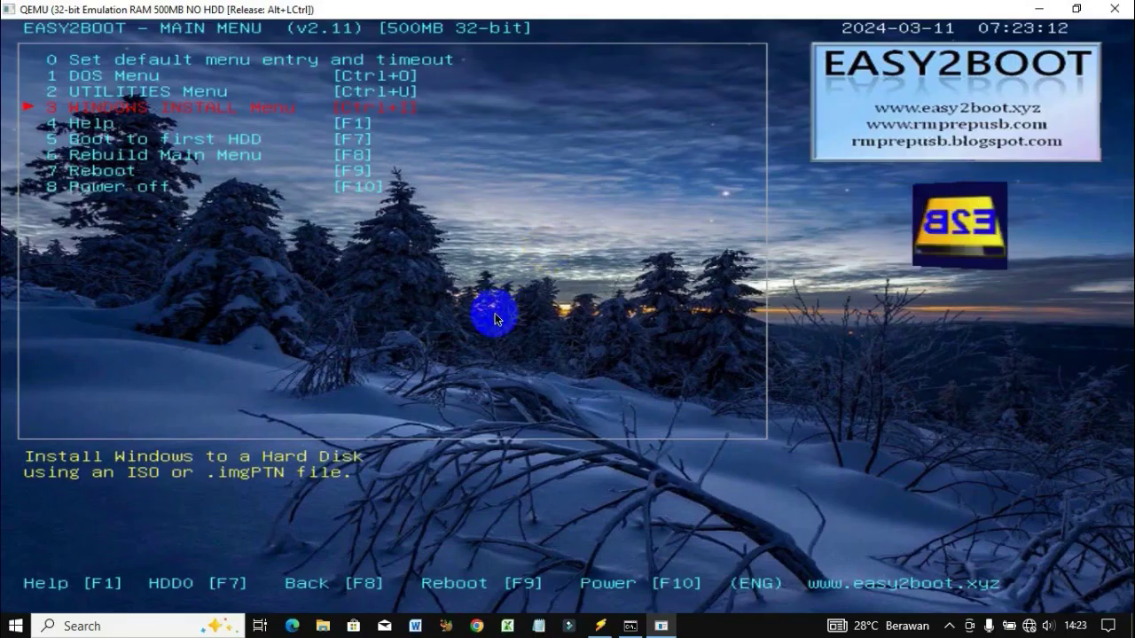
key("Up")
key("Up")
key("Up")
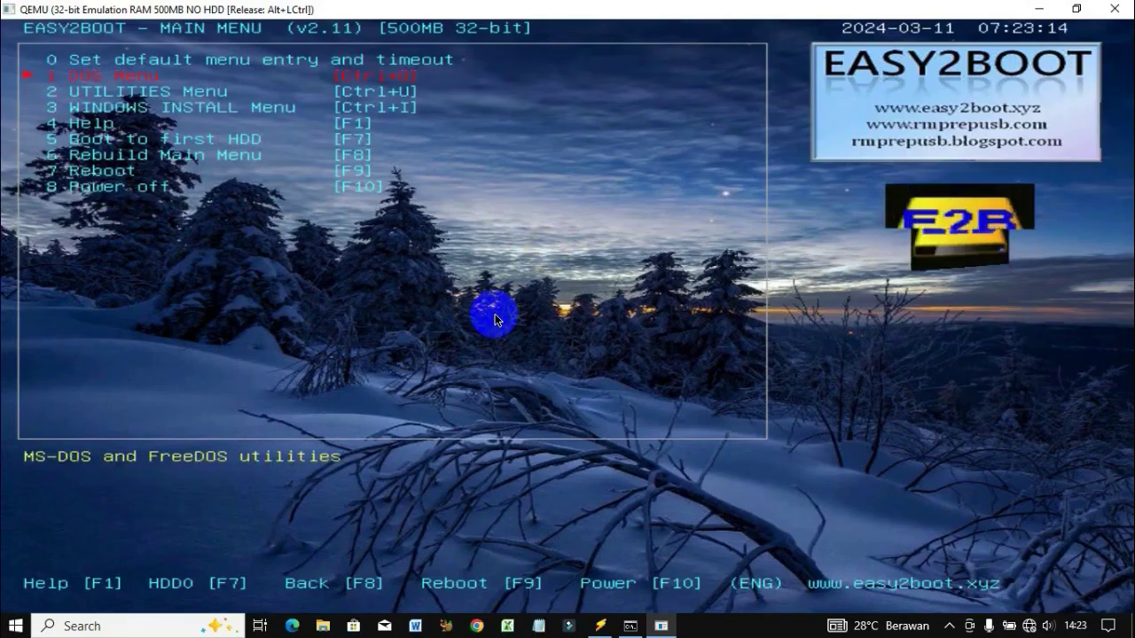
key("Down")
key("Down")
key("Down")
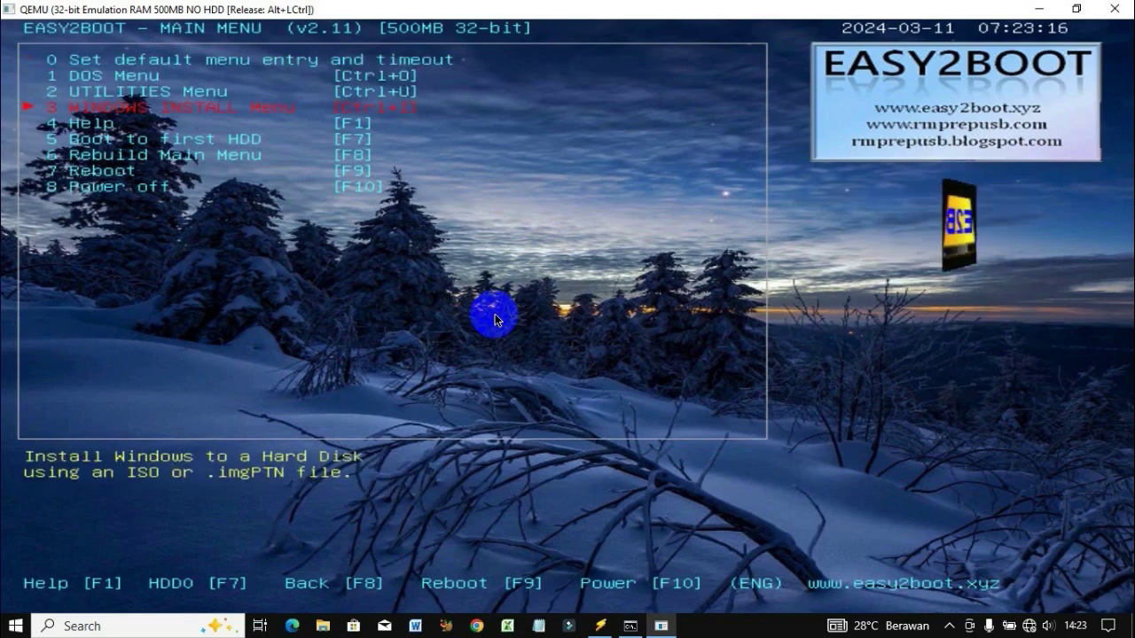